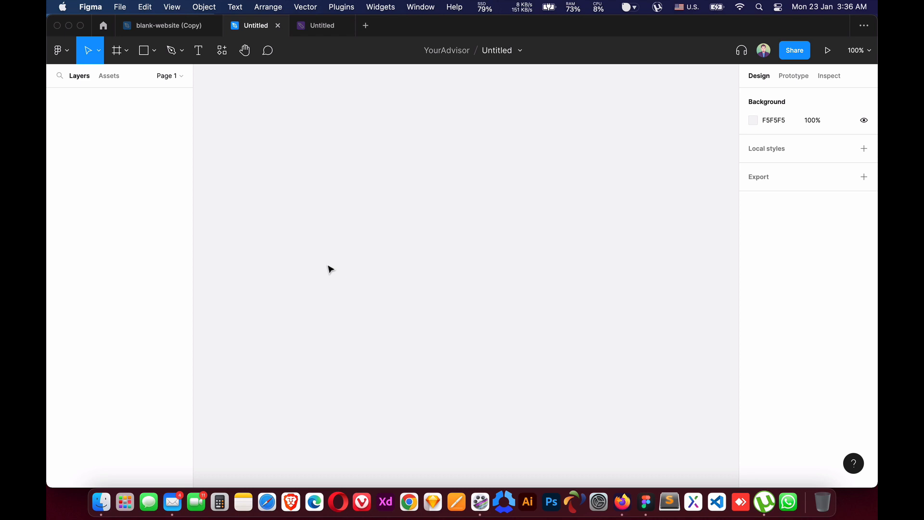
# Add a text layer reading "Welcome To YourAdvisor" on the empty canvas
pyautogui.click(193, 54)
pyautogui.click(334, 220)
pyautogui.write('We')
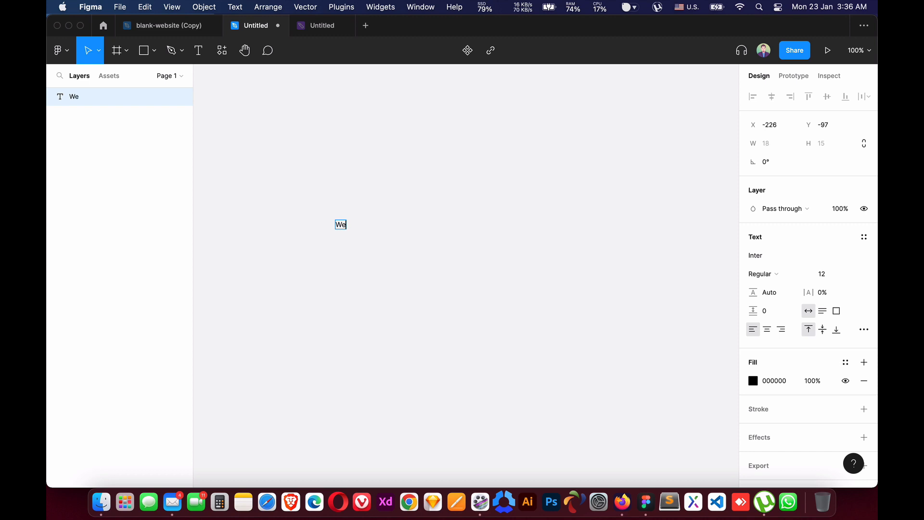
pyautogui.write('lcome To YourAdvisor')
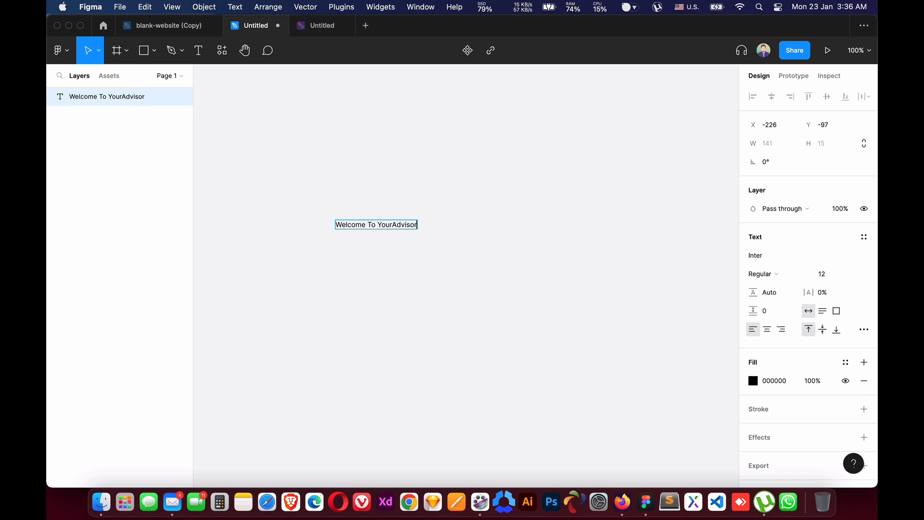
pyautogui.press('Escape')
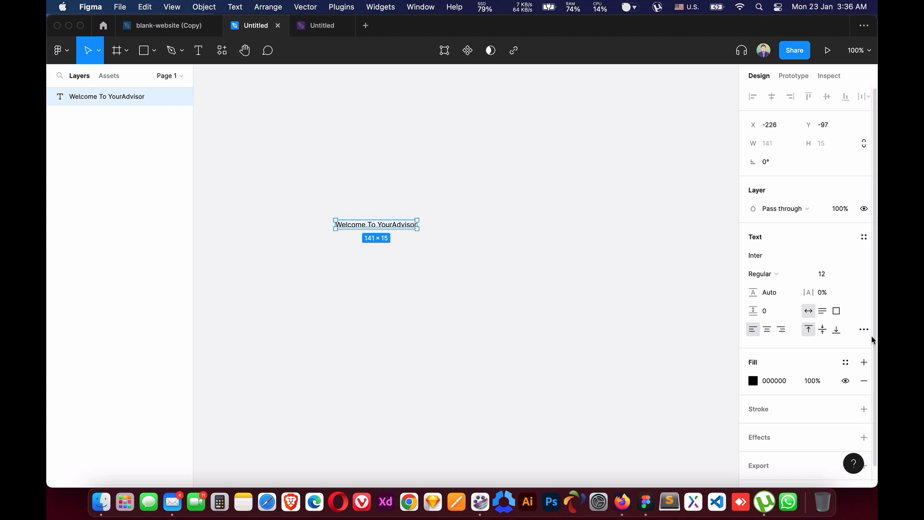
# Format the heading as bold, size 32, in uppercase and place it slightly lower on the canvas
pyautogui.click(854, 274)
pyautogui.click(836, 371)
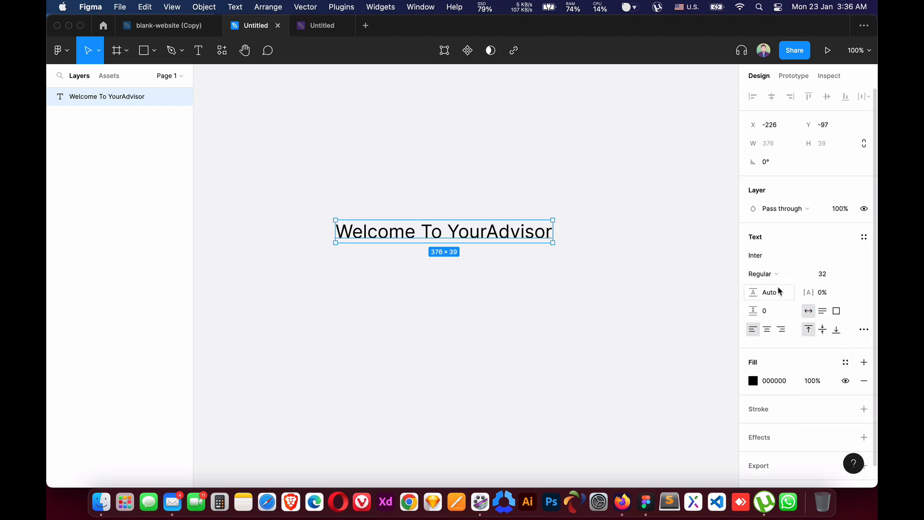
pyautogui.click(773, 274)
pyautogui.click(772, 315)
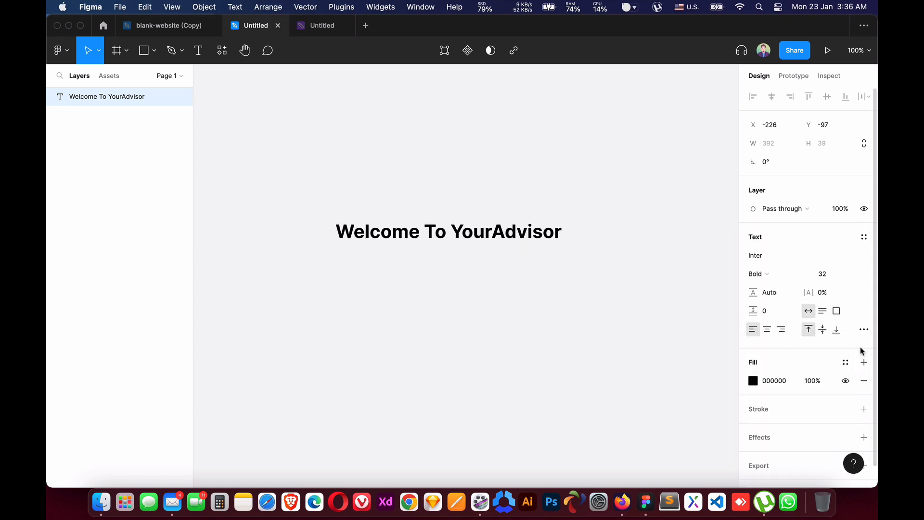
pyautogui.click(864, 329)
pyautogui.click(693, 425)
pyautogui.click(499, 320)
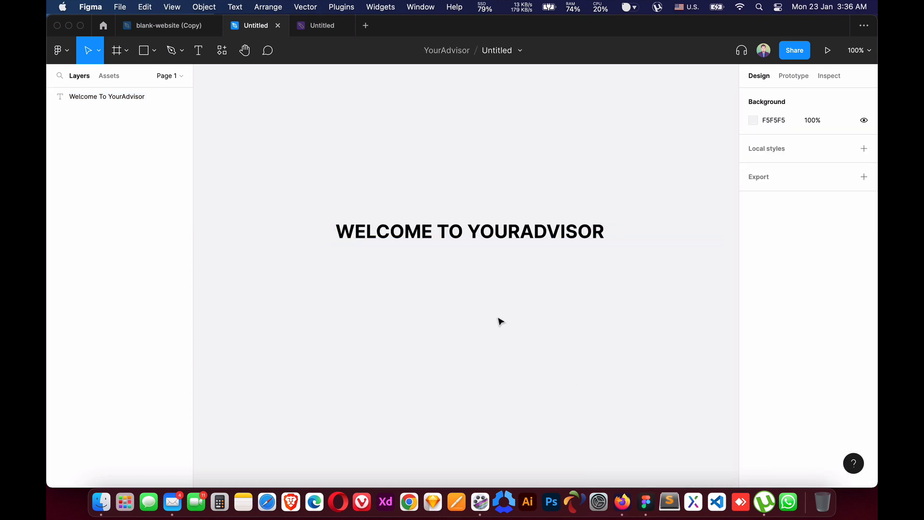
pyautogui.click(504, 238)
pyautogui.moveTo(503, 252); pyautogui.dragTo(504, 253)
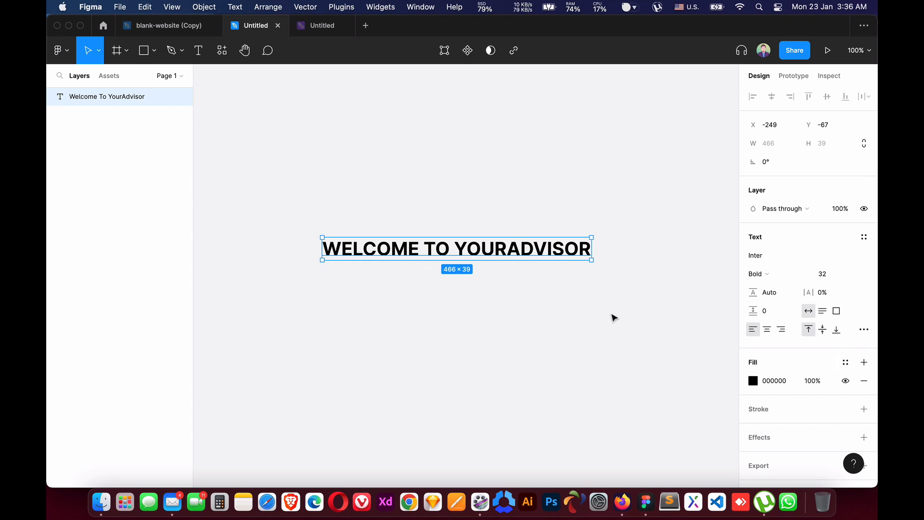
# Search the plugins for "arc" and run the arc plugin on the selected heading
pyautogui.click(346, 7)
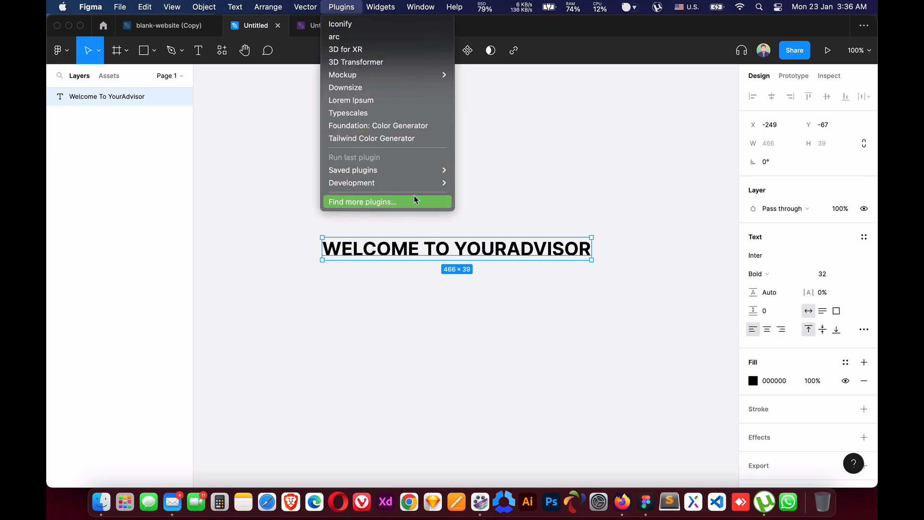
pyautogui.click(354, 201)
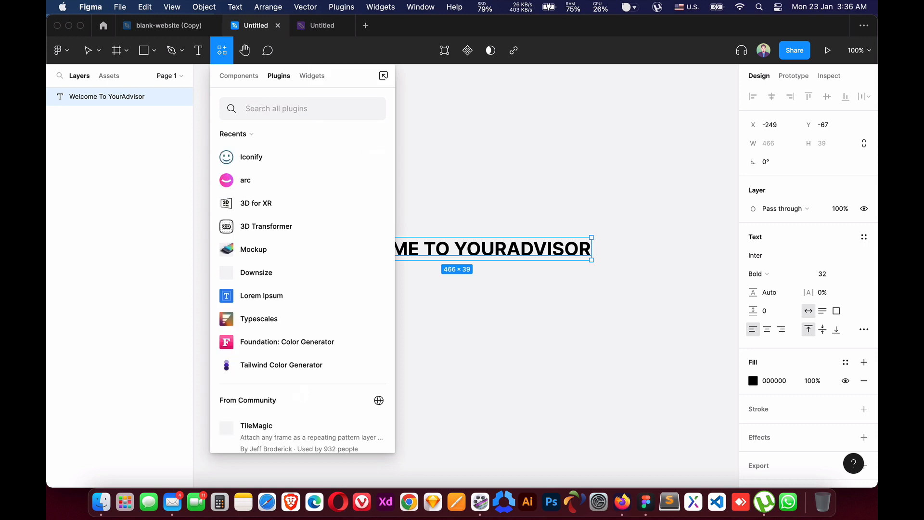
pyautogui.write('arc')
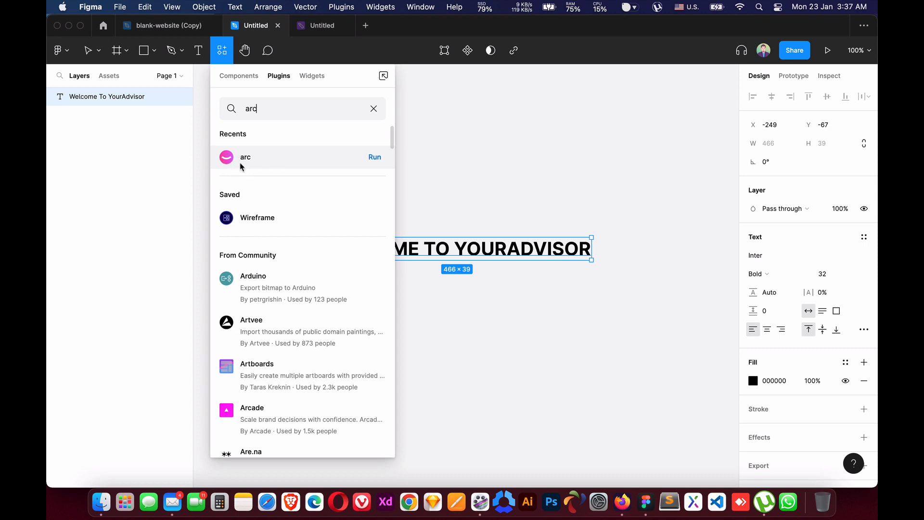
pyautogui.click(374, 159)
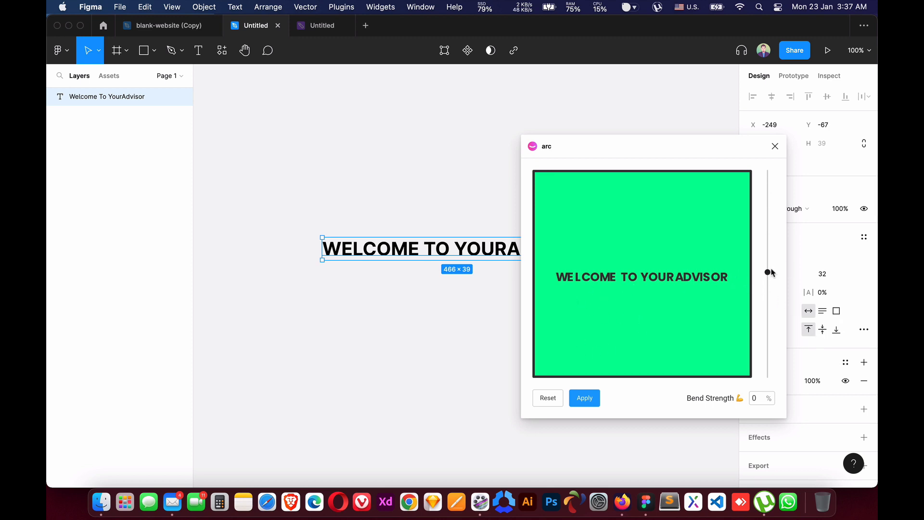
# Apply a bend strength of 56% to the heading and move the straight original below the arched copy
pyautogui.moveTo(768, 274); pyautogui.dragTo(769, 233)
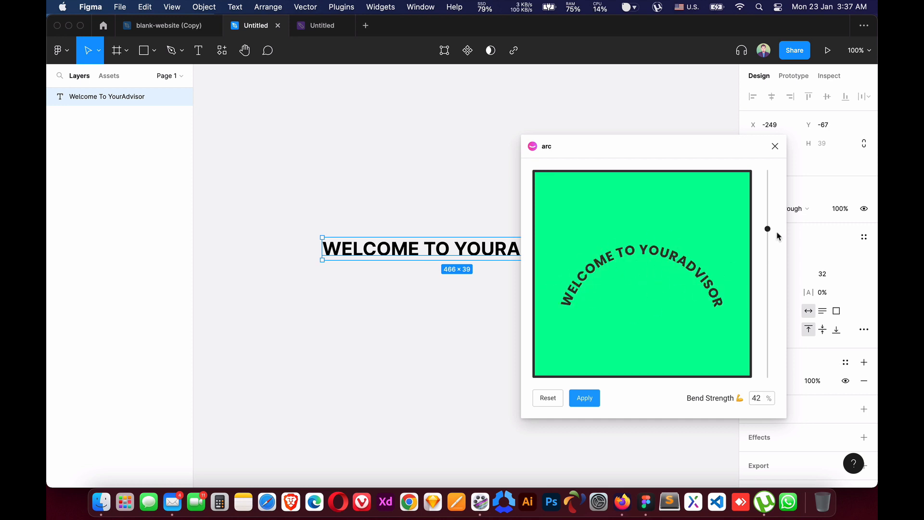
pyautogui.moveTo(768, 229)
pyautogui.mouseDown()
pyautogui.moveTo(768, 209)
pyautogui.moveTo(769, 219)
pyautogui.mouseUp()
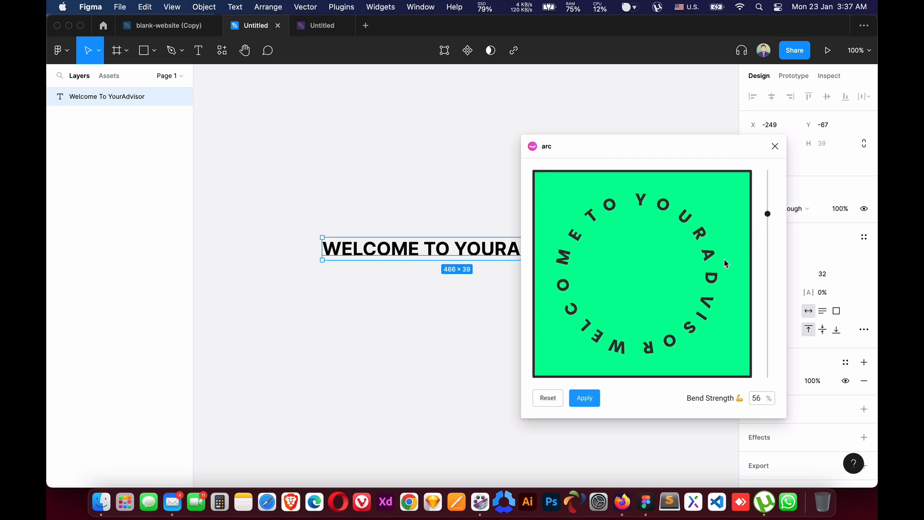
pyautogui.click(586, 399)
pyautogui.moveTo(457, 248); pyautogui.dragTo(461, 294)
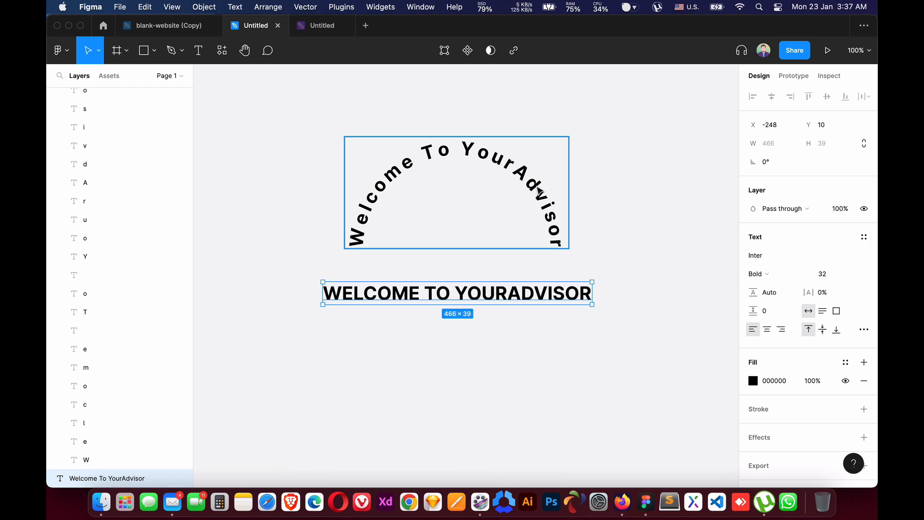
# Delete the arched text group and move the straight heading back up the canvas
pyautogui.click(542, 192)
pyautogui.scroll(-1, 457, 283)
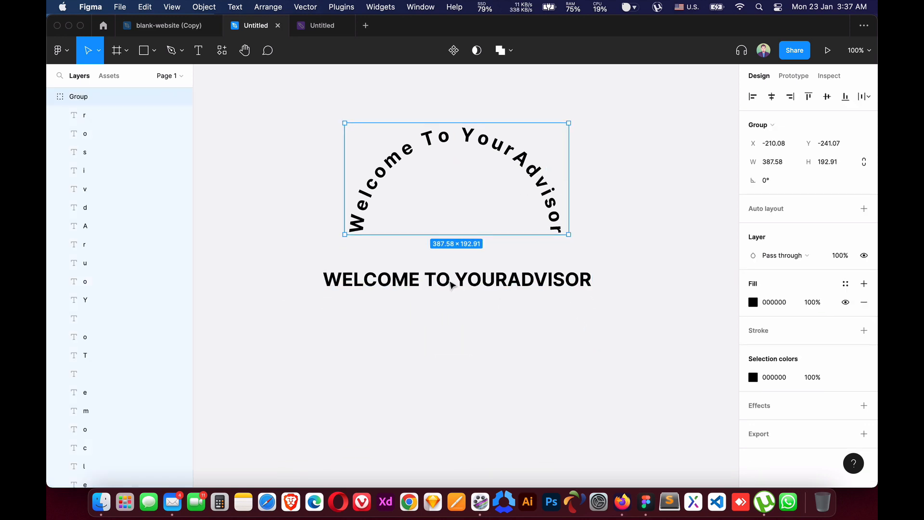
pyautogui.scroll(5, 456, 284)
pyautogui.click(51, 96)
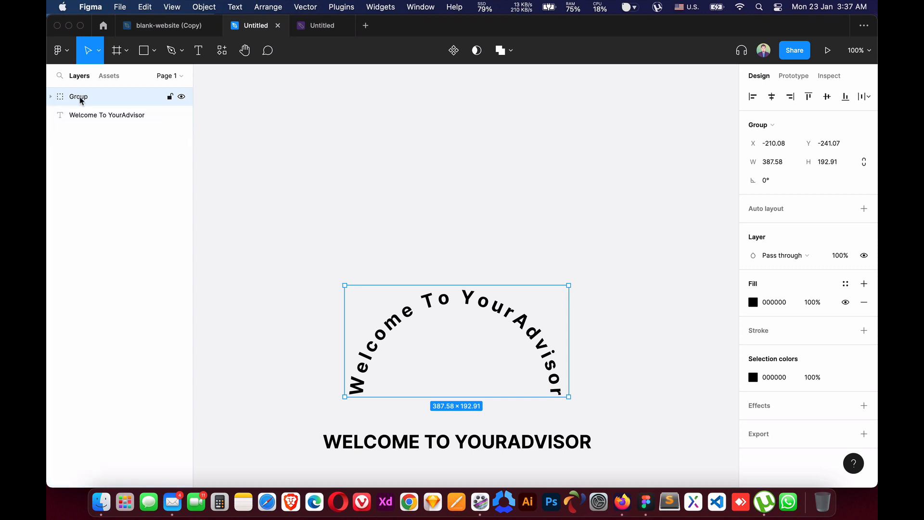
pyautogui.press('BackSpace')
pyautogui.scroll(-4, 405, 310)
pyautogui.click(427, 277)
pyautogui.moveTo(428, 278); pyautogui.dragTo(422, 198)
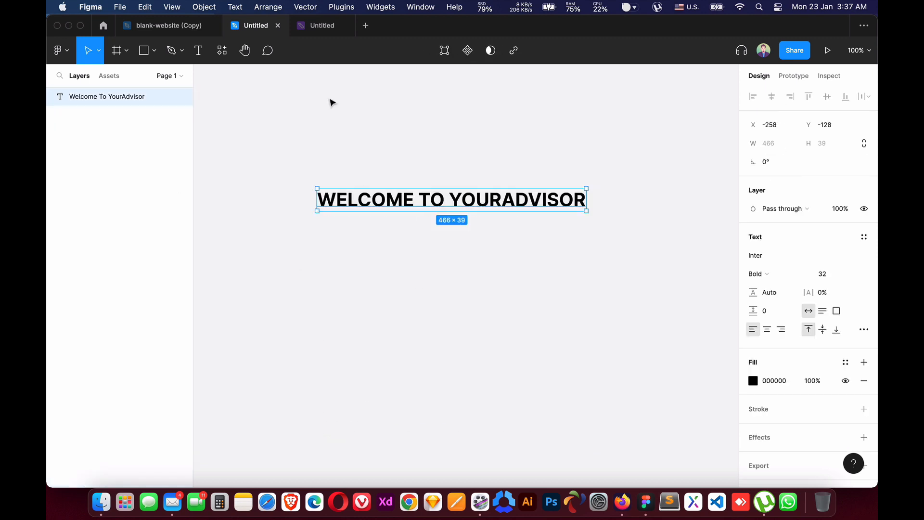
# Run the arc plugin on the heading again and apply a bend strength of 100%
pyautogui.click(341, 7)
pyautogui.click(339, 22)
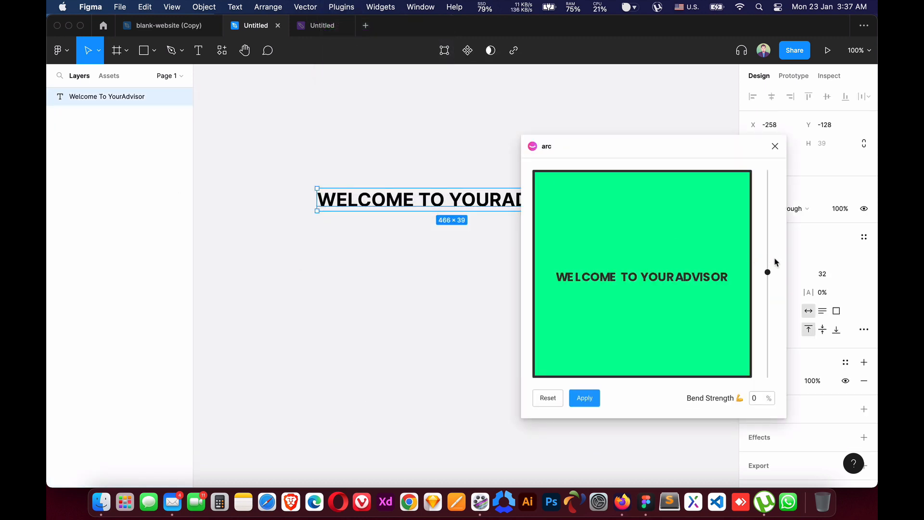
pyautogui.moveTo(768, 273); pyautogui.dragTo(766, 163)
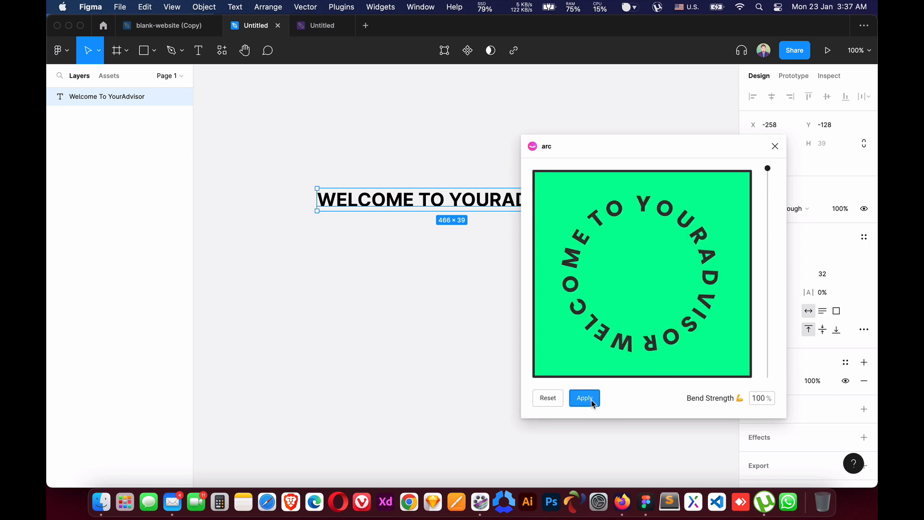
pyautogui.click(585, 397)
# Move the circular text group below the straight heading and delete it
pyautogui.moveTo(489, 182); pyautogui.dragTo(497, 306)
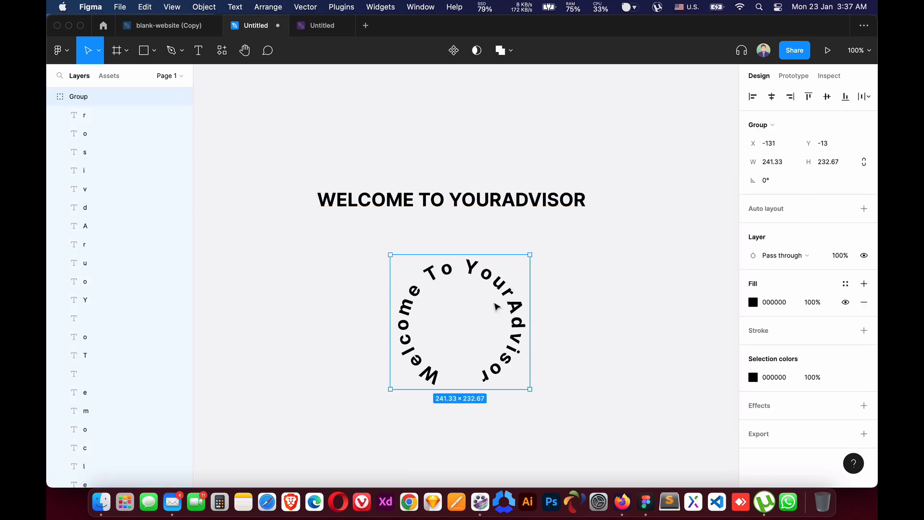
pyautogui.moveTo(490, 375); pyautogui.dragTo(485, 372)
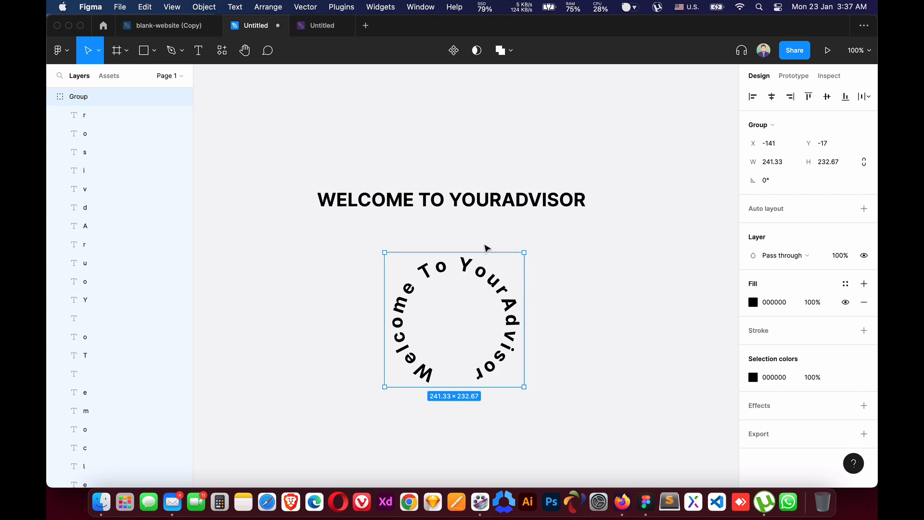
pyautogui.press('Delete')
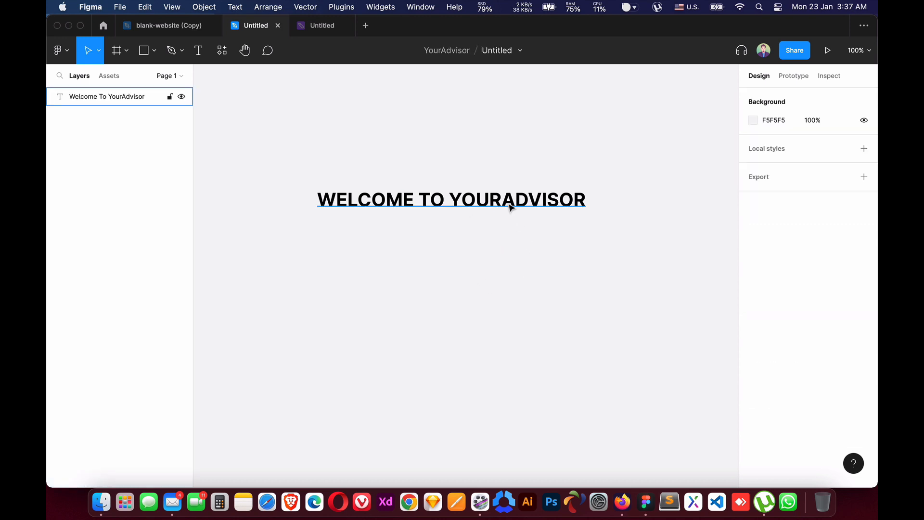
# Draw a frame of about 374 × 394 just beneath the heading
pyautogui.click(480, 200)
pyautogui.click(154, 51)
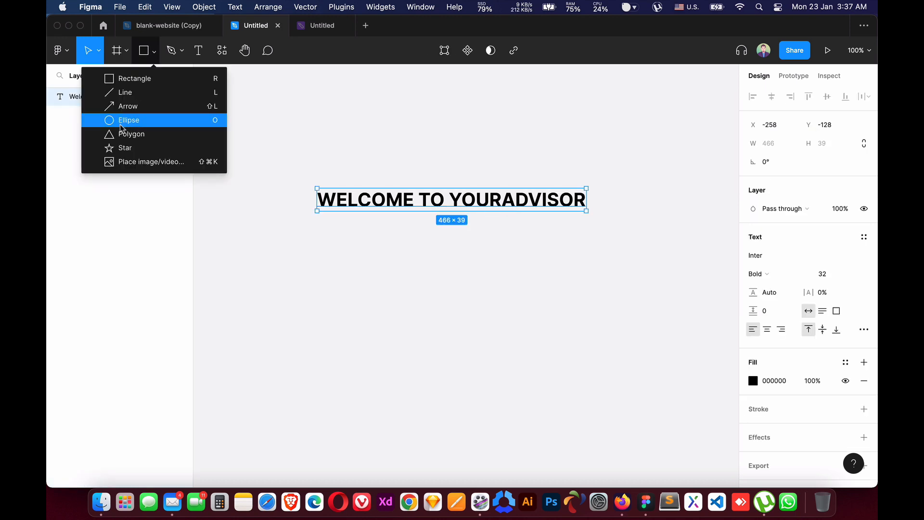
pyautogui.click(127, 51)
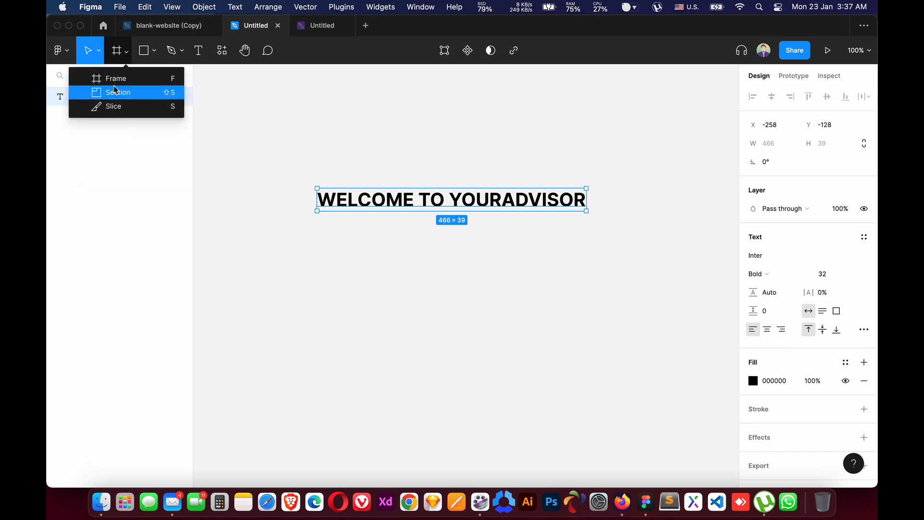
pyautogui.press('f')
pyautogui.moveTo(334, 210); pyautogui.dragTo(550, 439)
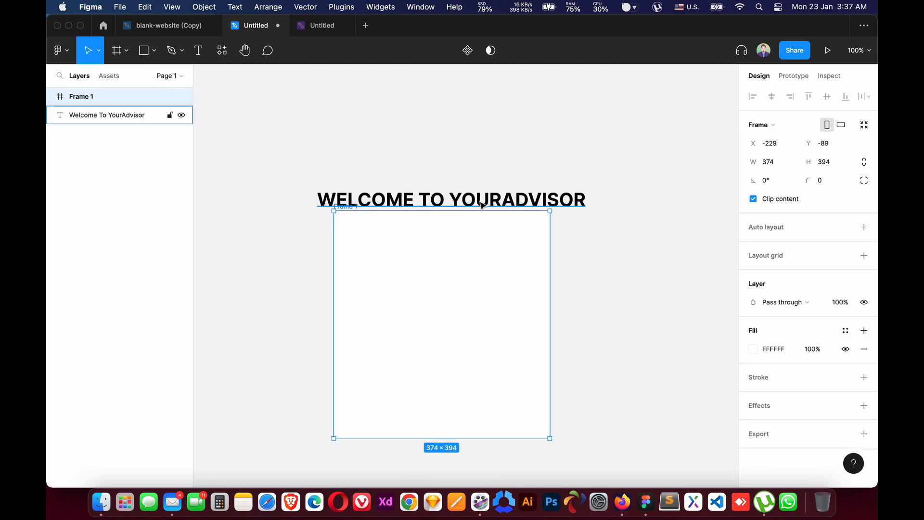
# Move the heading up so it sits clear above the frame
pyautogui.moveTo(434, 199); pyautogui.dragTo(420, 155)
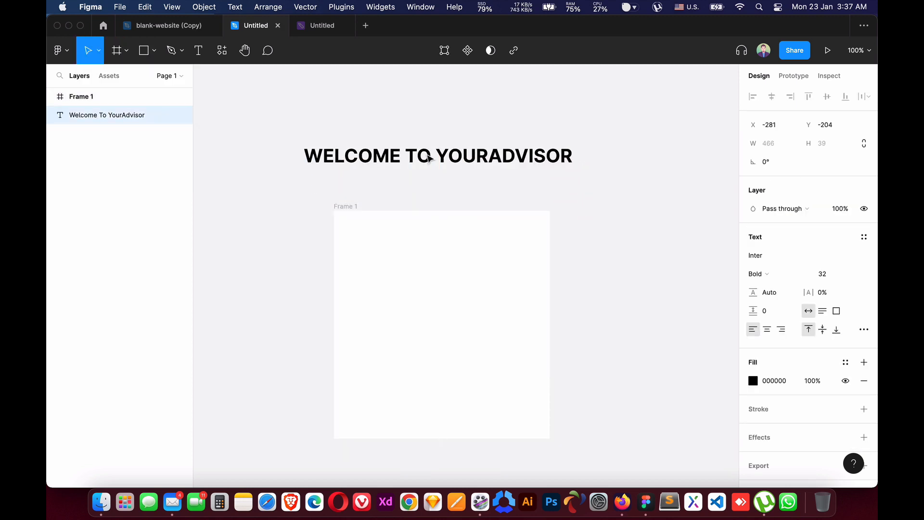
pyautogui.click(332, 207)
pyautogui.click(339, 206)
pyautogui.click(437, 154)
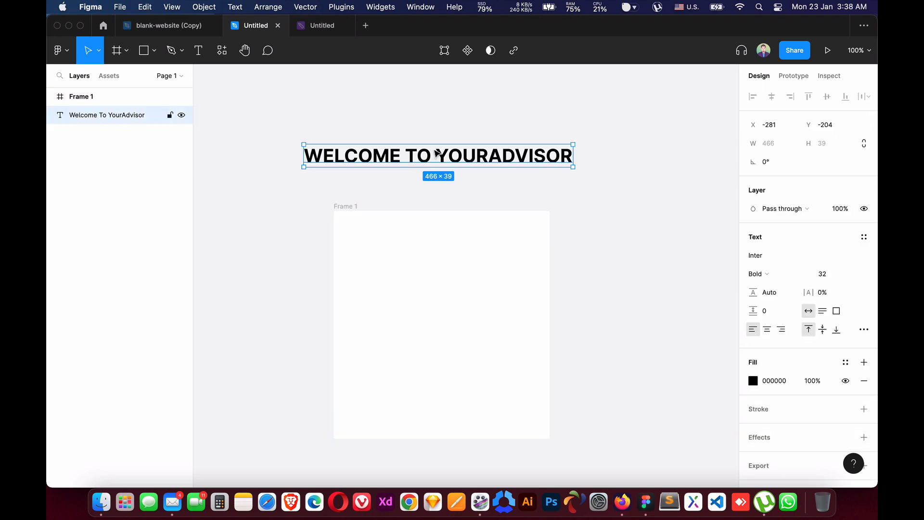
# Draw a circle near the middle of the frame and move the heading into the frame over it
pyautogui.click(154, 51)
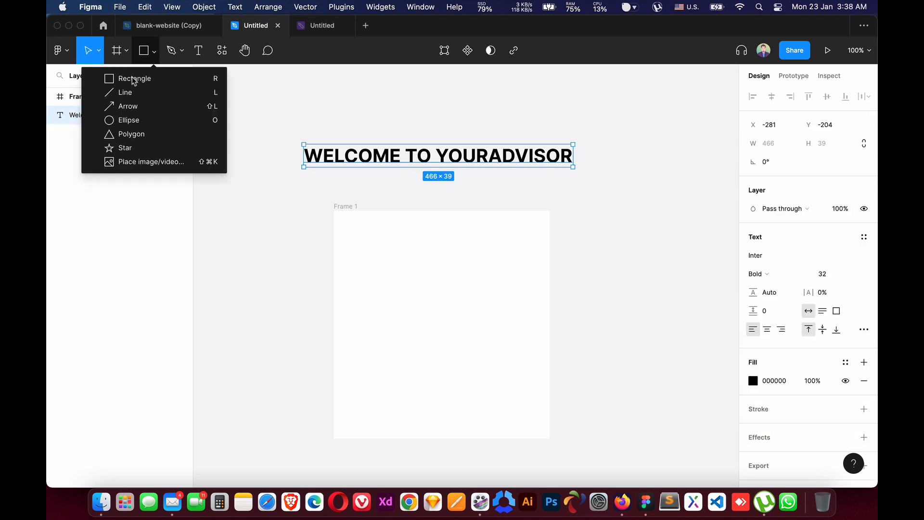
pyautogui.click(115, 121)
pyautogui.moveTo(379, 265); pyautogui.dragTo(470, 384)
pyautogui.moveTo(456, 346); pyautogui.dragTo(451, 345)
pyautogui.click(387, 157)
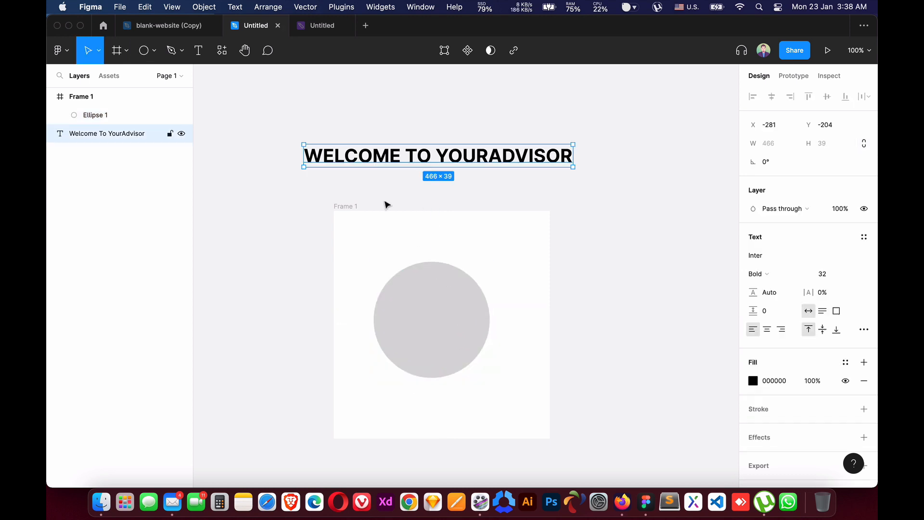
pyautogui.moveTo(396, 154); pyautogui.dragTo(411, 306)
# Replace the heading's text with "contact us contact us contact us" and shift it left across the circle
pyautogui.doubleClick(499, 321)
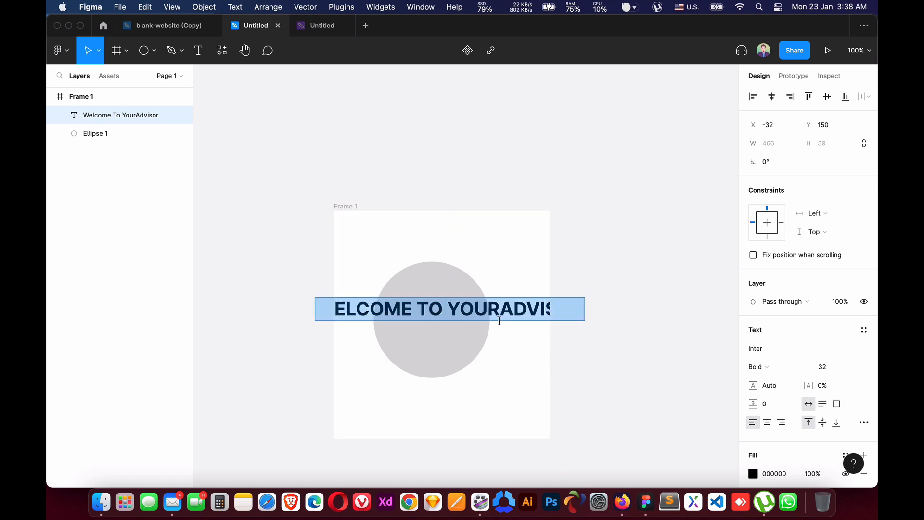
pyautogui.write('contact u')
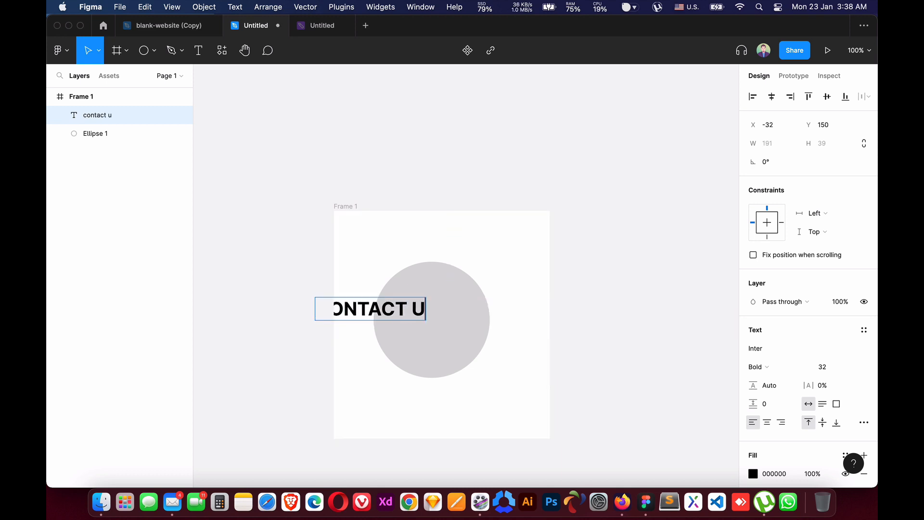
pyautogui.write('s contact us')
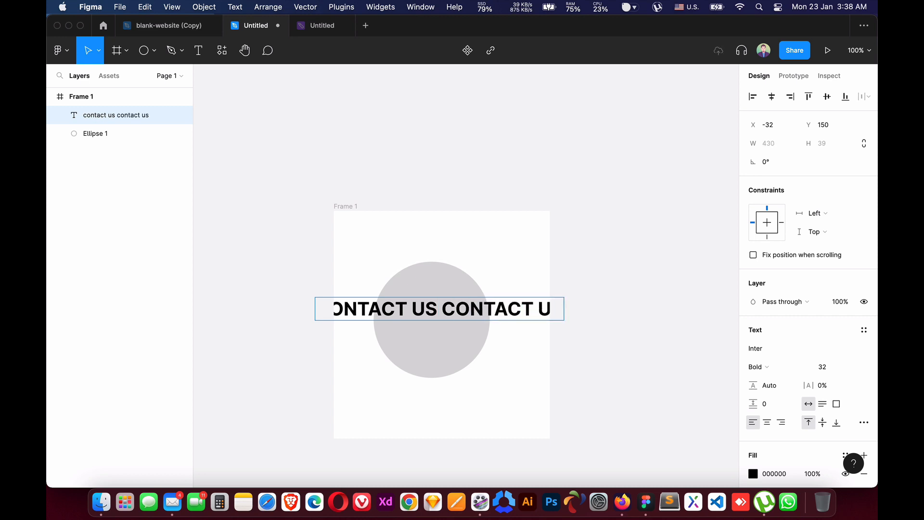
pyautogui.write(' contact us')
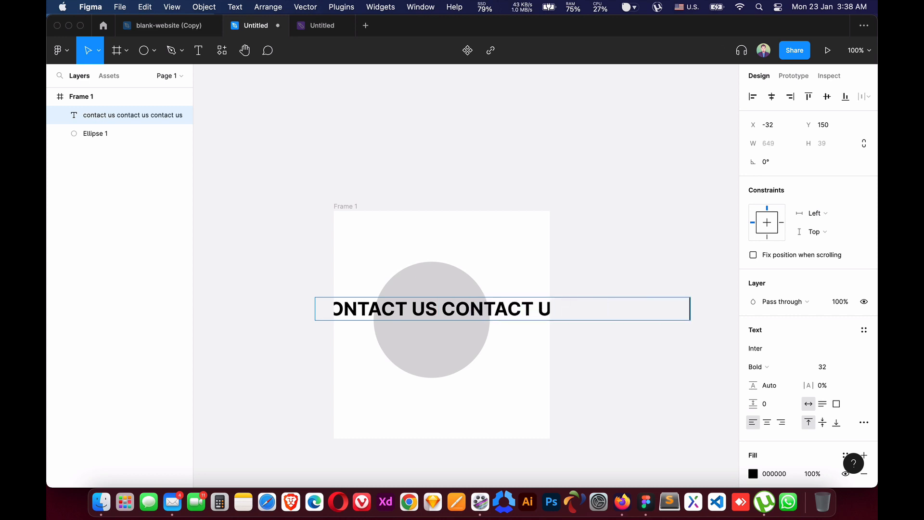
pyautogui.press('Escape')
pyautogui.moveTo(507, 312); pyautogui.dragTo(478, 311)
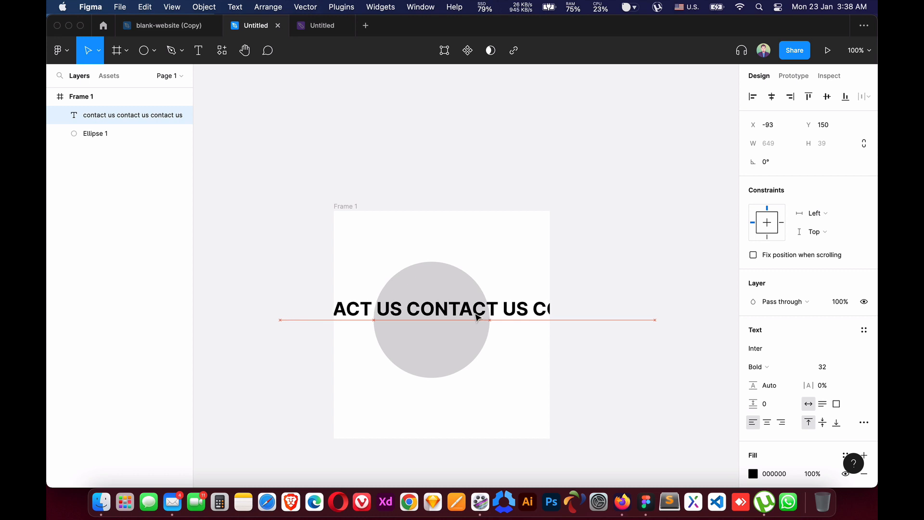
# Reduce the font size of the "contact us contact us contact us" text to 24
pyautogui.click(349, 8)
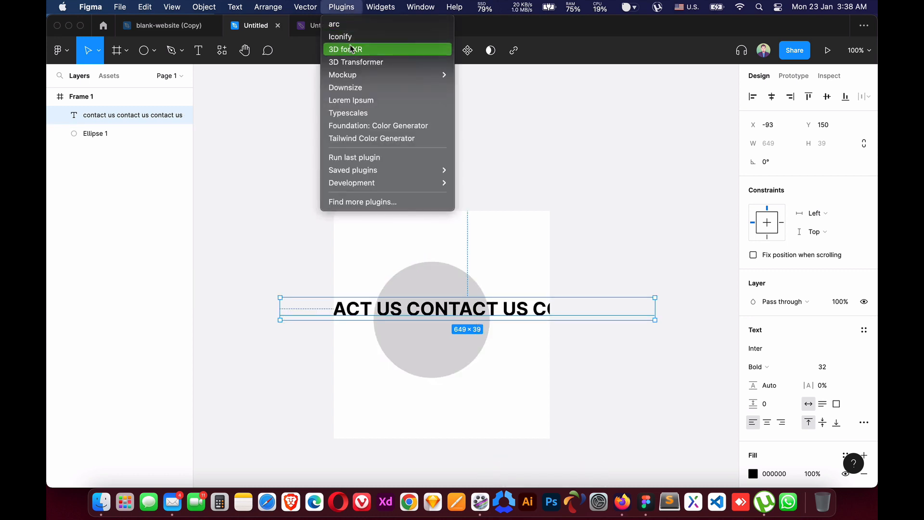
pyautogui.click(843, 368)
pyautogui.click(849, 367)
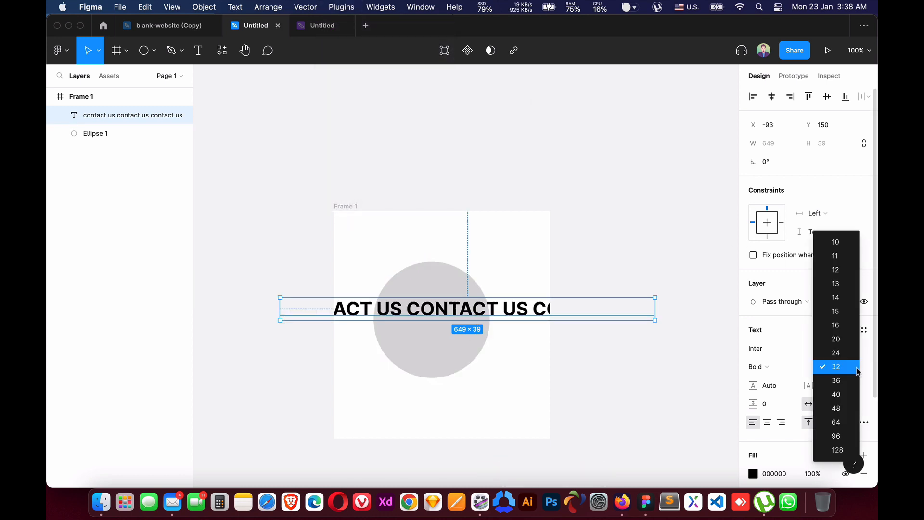
pyautogui.click(847, 357)
# Bend the text upward with the arc plugin at 72% bend strength, apply it, and delete the straight original
pyautogui.click(348, 7)
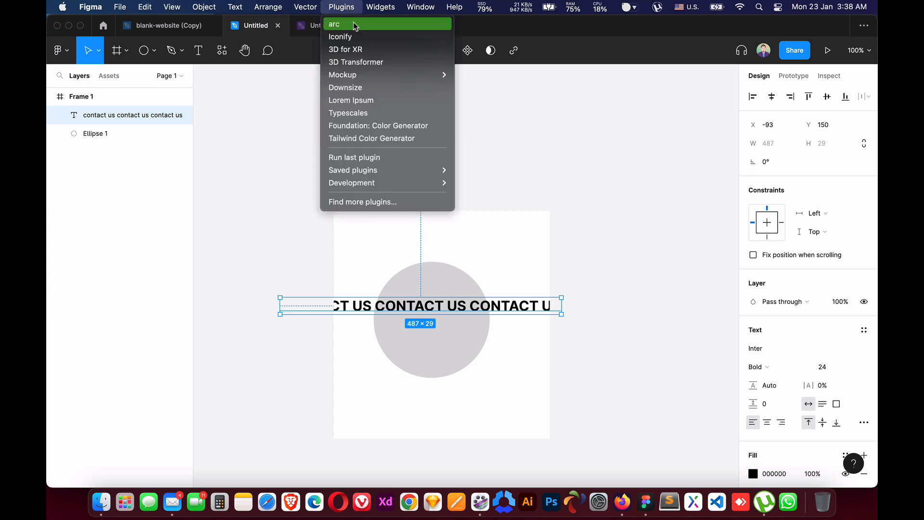
pyautogui.click(354, 25)
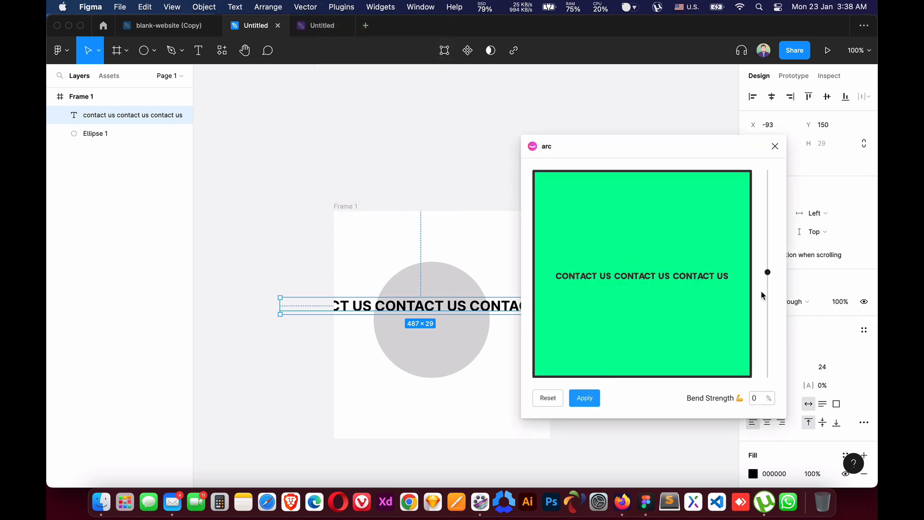
pyautogui.moveTo(768, 273); pyautogui.dragTo(769, 169)
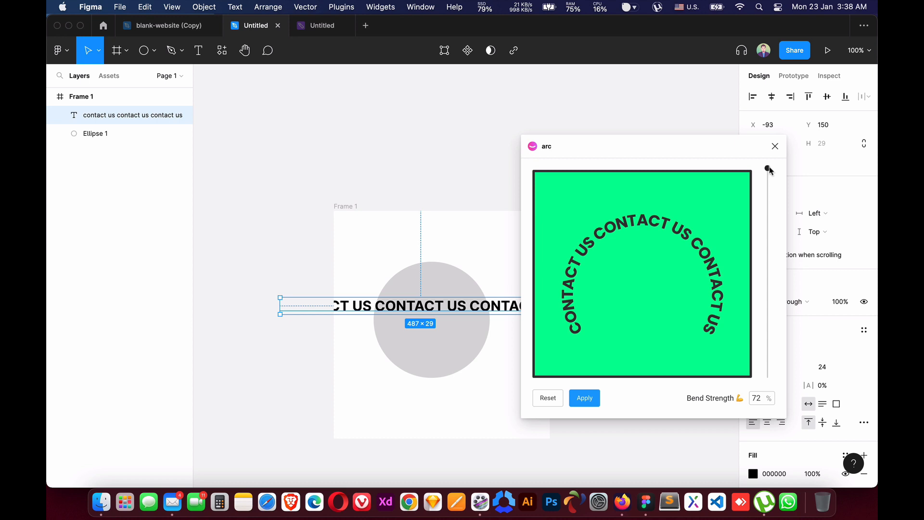
pyautogui.click(586, 398)
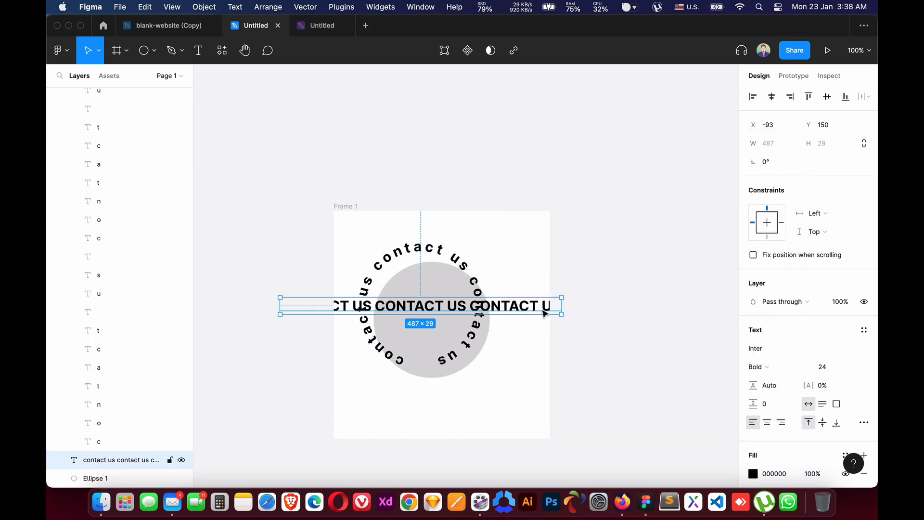
pyautogui.press('Delete')
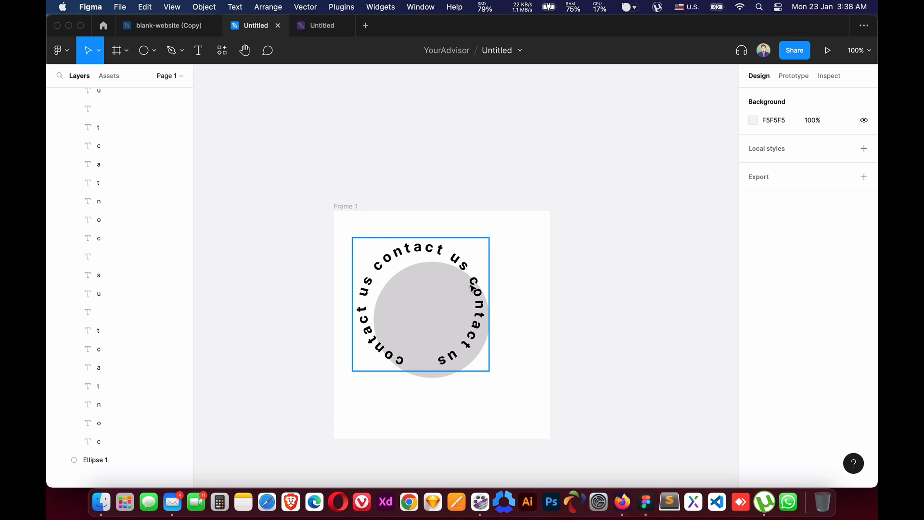
# Move the curved text onto the circle and scale it to about 195 × 190 so it fits inside the edge
pyautogui.moveTo(474, 287); pyautogui.dragTo(478, 302)
pyautogui.moveTo(500, 386); pyautogui.dragTo(473, 359)
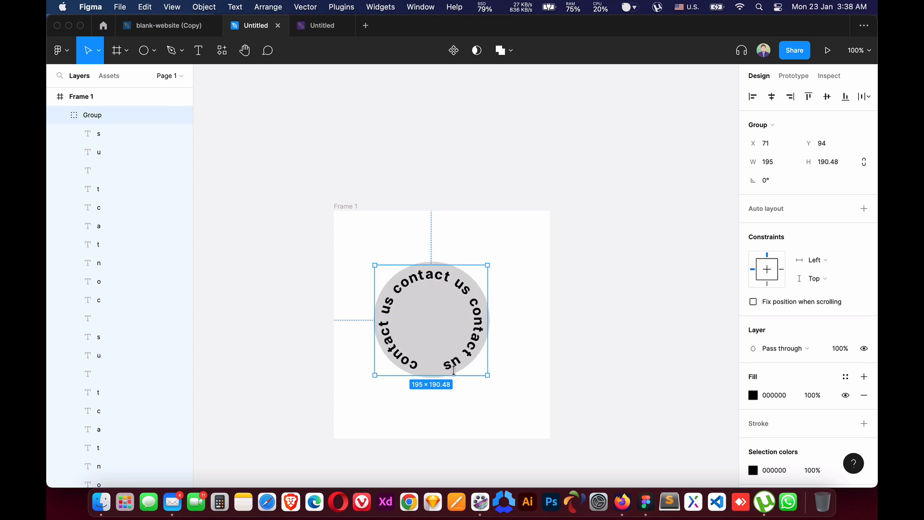
pyautogui.click(504, 383)
# Collapse the letter group in the layer list and change the circle's fill to yellow FFDE32
pyautogui.click(449, 333)
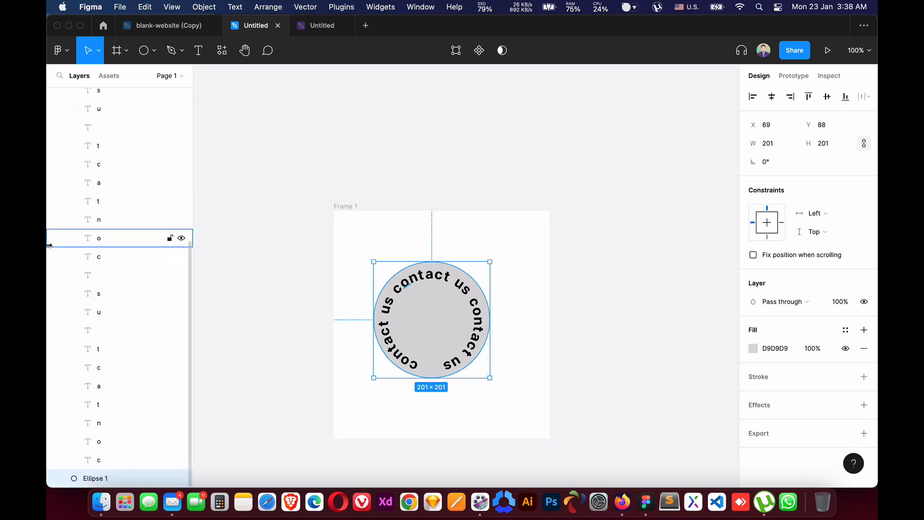
pyautogui.scroll(10, 53, 232)
pyautogui.click(60, 117)
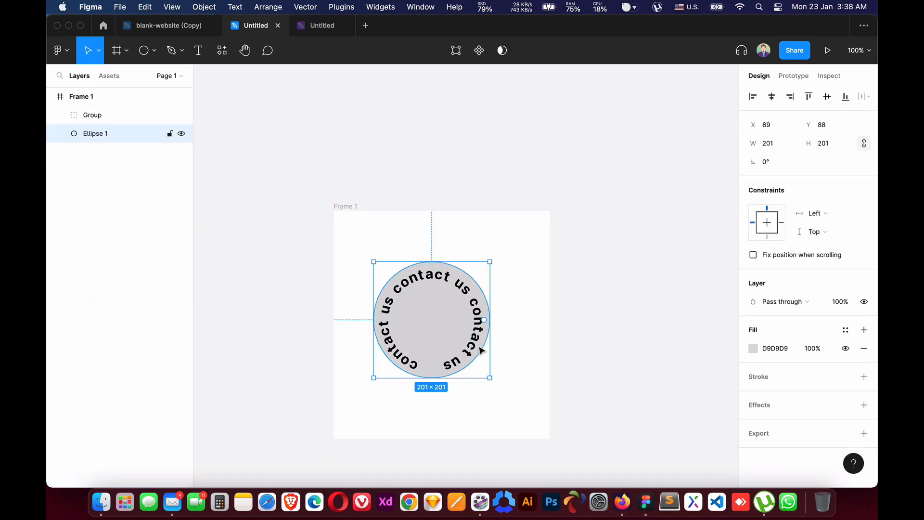
pyautogui.click(753, 348)
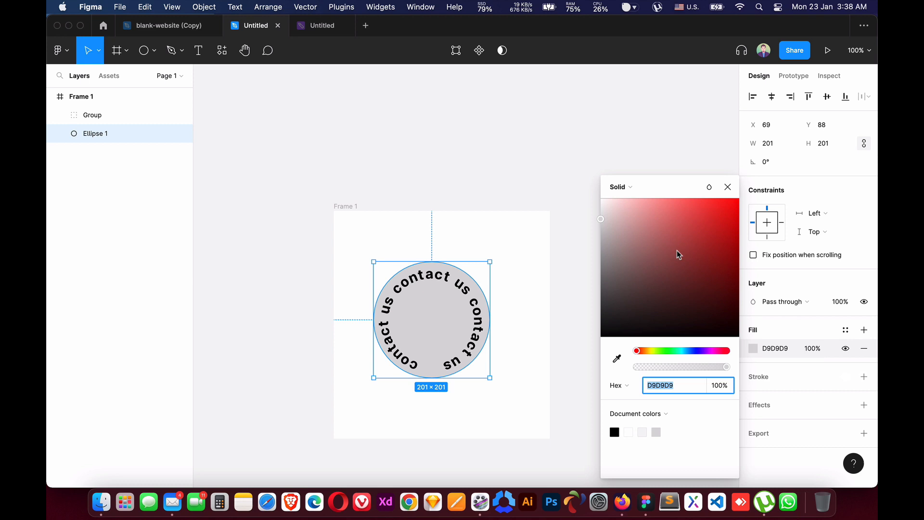
pyautogui.click(673, 351)
pyautogui.click(702, 248)
pyautogui.moveTo(684, 356); pyautogui.dragTo(650, 351)
pyautogui.moveTo(701, 250); pyautogui.dragTo(713, 201)
pyautogui.click(487, 400)
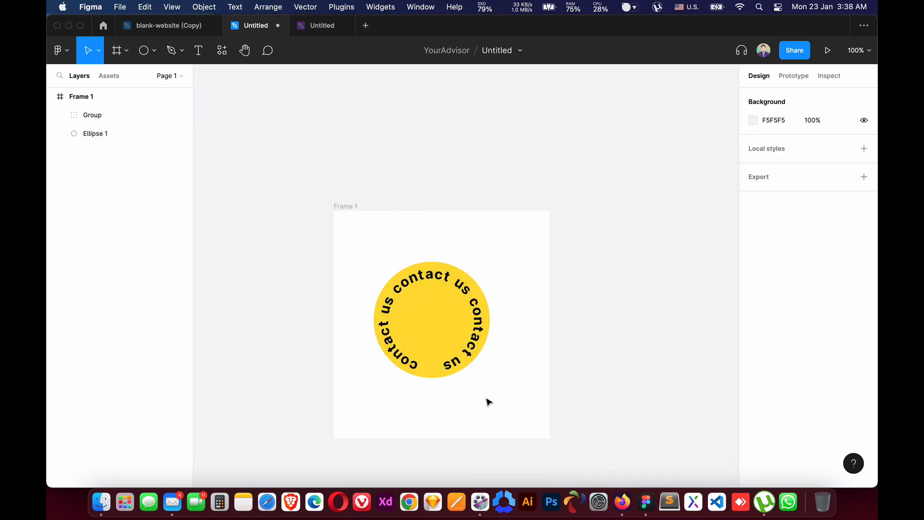
# Group the yellow circle with its curved text and move the group up within the frame
pyautogui.click(452, 324)
pyautogui.keyDown('shift'); pyautogui.click(91, 118); pyautogui.keyUp('shift')
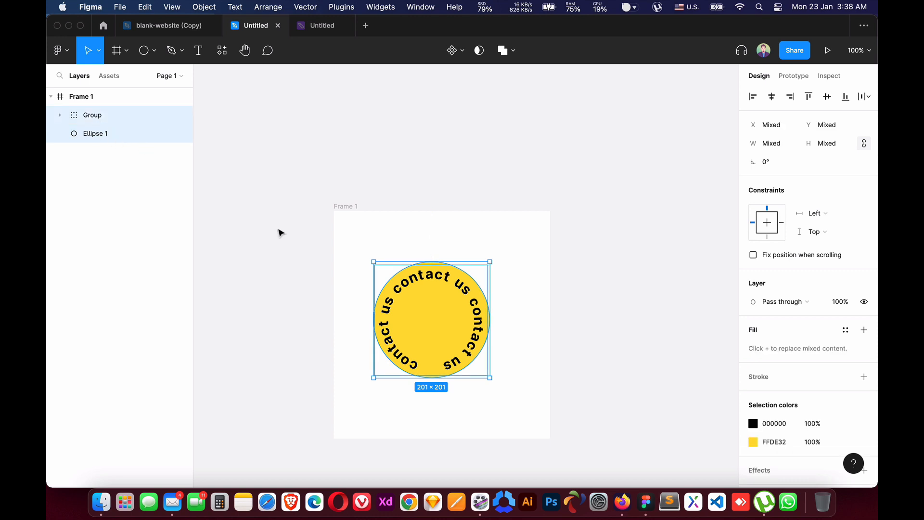
pyautogui.press('super+g')
pyautogui.moveTo(440, 330); pyautogui.dragTo(444, 300)
# Enlarge the frame to 575 × 463
pyautogui.click(346, 208)
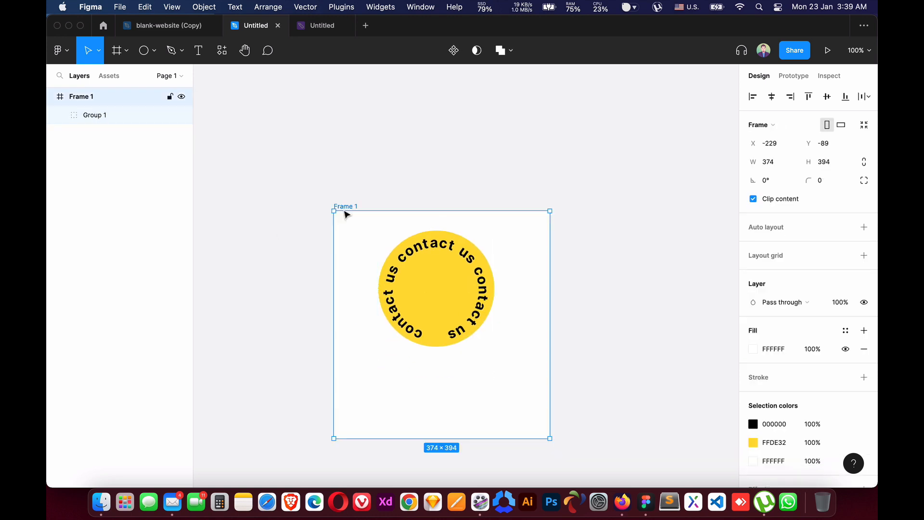
pyautogui.moveTo(551, 438); pyautogui.dragTo(666, 478)
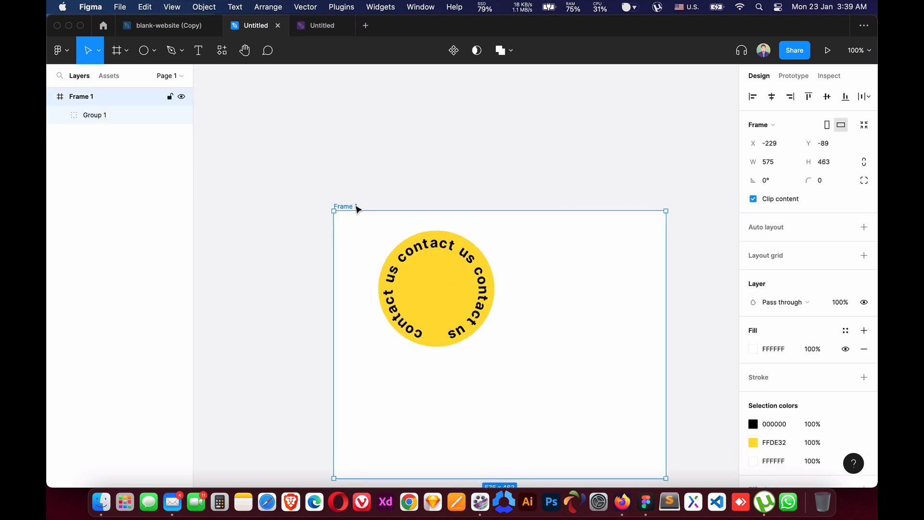
pyautogui.click(420, 235)
pyautogui.click(464, 383)
# Add the text "Welcome To Our Website" in the frame below the yellow circle
pyautogui.scroll(-1, 464, 383)
pyautogui.press('t')
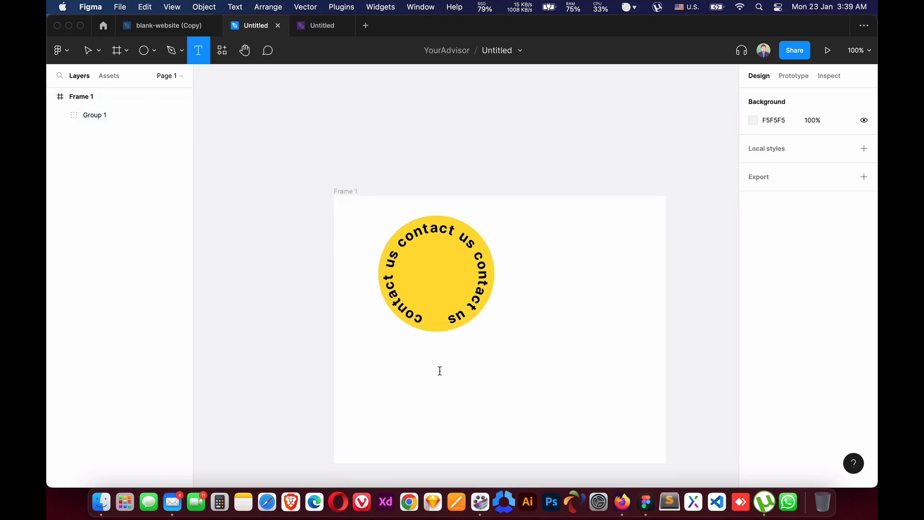
pyautogui.click(439, 369)
pyautogui.write('Welcome')
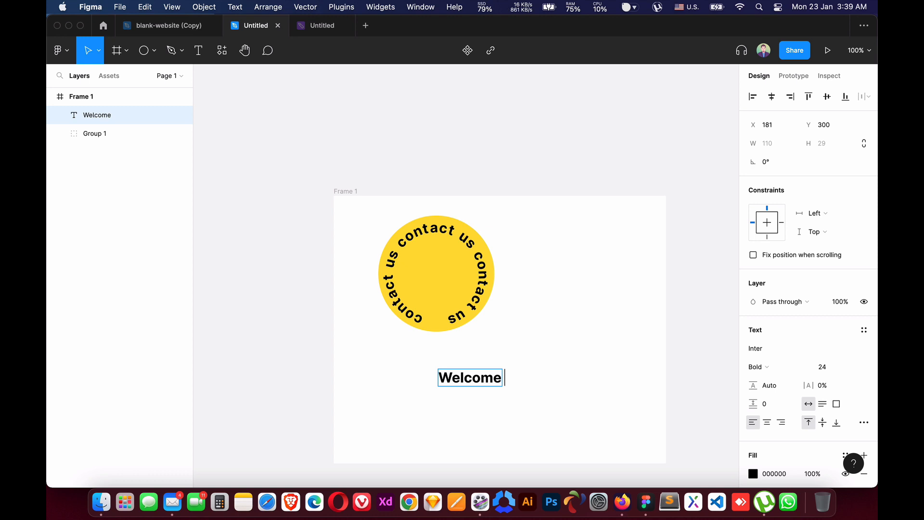
pyautogui.write(' To Our')
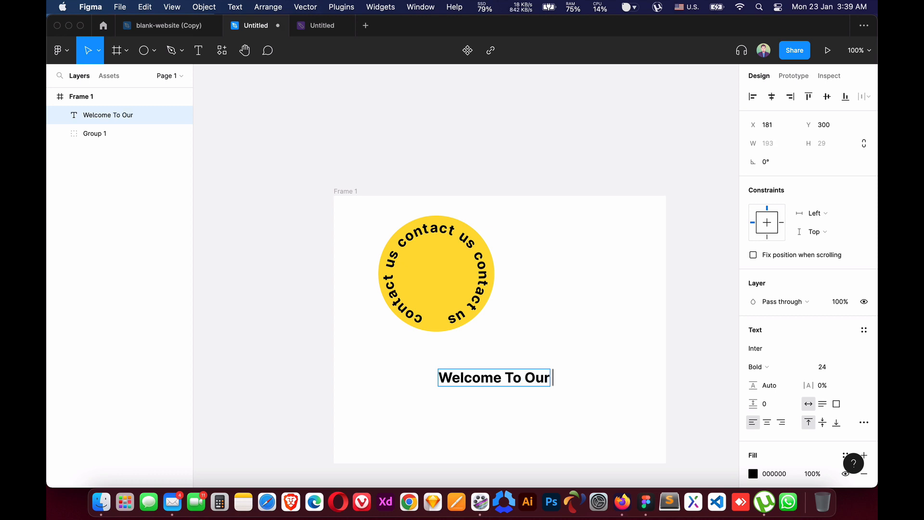
pyautogui.write(' Website')
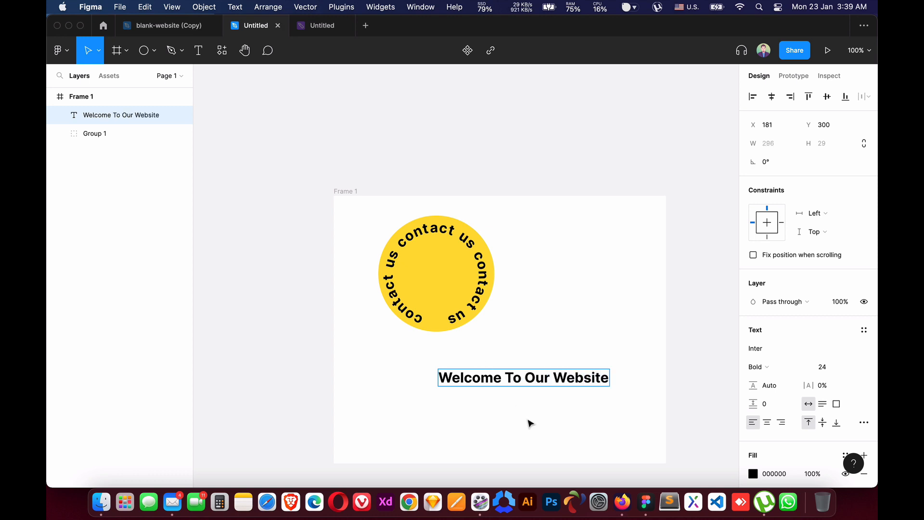
pyautogui.press('Escape')
# Bend the "Welcome To Our Website" text into a gentle upward arch with the arc plugin and apply it
pyautogui.click(341, 7)
pyautogui.click(354, 25)
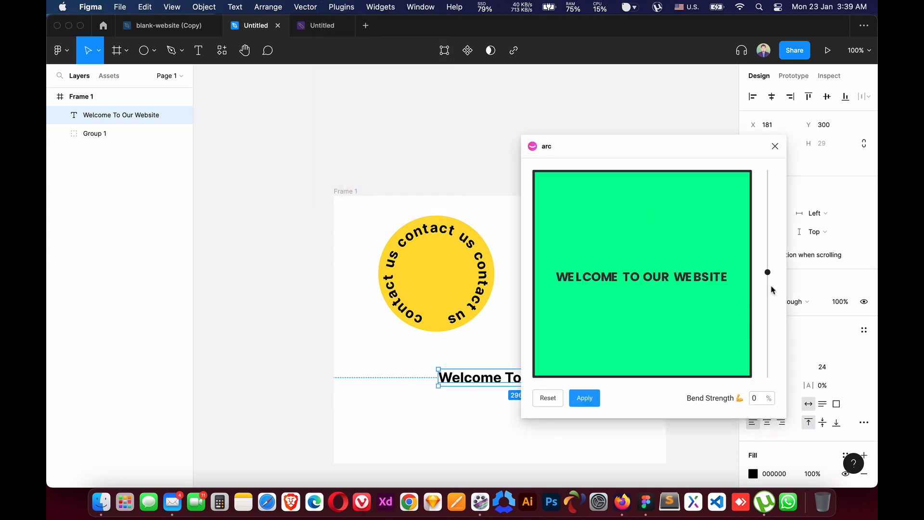
pyautogui.moveTo(769, 285); pyautogui.dragTo(771, 258)
pyautogui.click(585, 398)
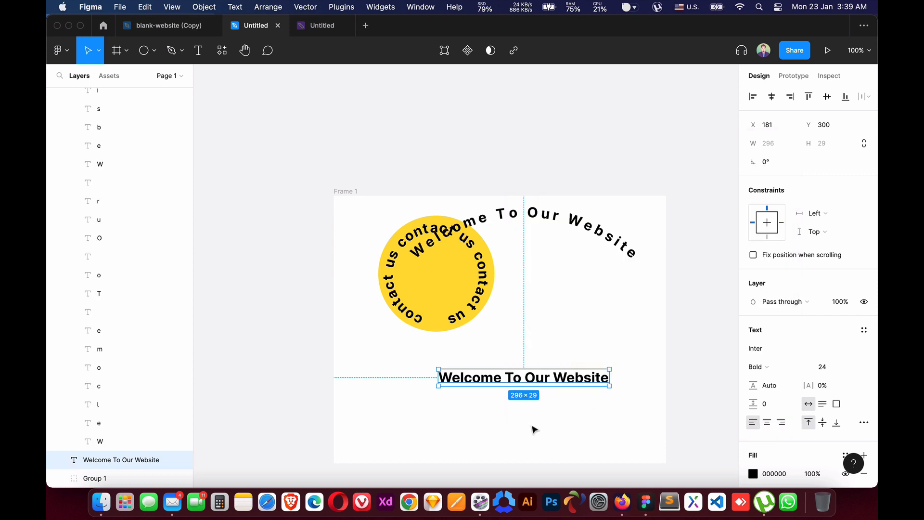
# Move the arched welcome text down below the circle and delete its straight original
pyautogui.click(542, 236)
pyautogui.moveTo(566, 204); pyautogui.dragTo(578, 336)
pyautogui.click(556, 381)
pyautogui.press('Delete')
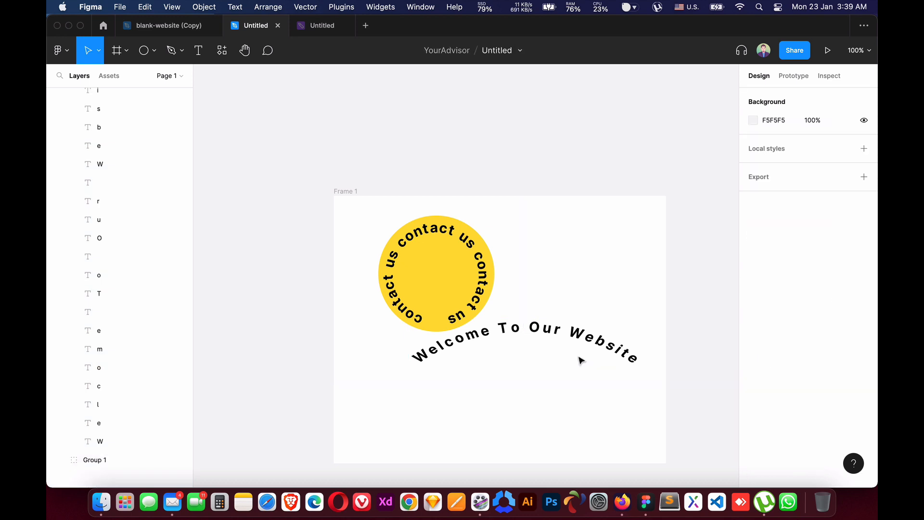
# Delete the arched "Welcome To Our Website" group from the frame and leave nothing selected
pyautogui.click(580, 343)
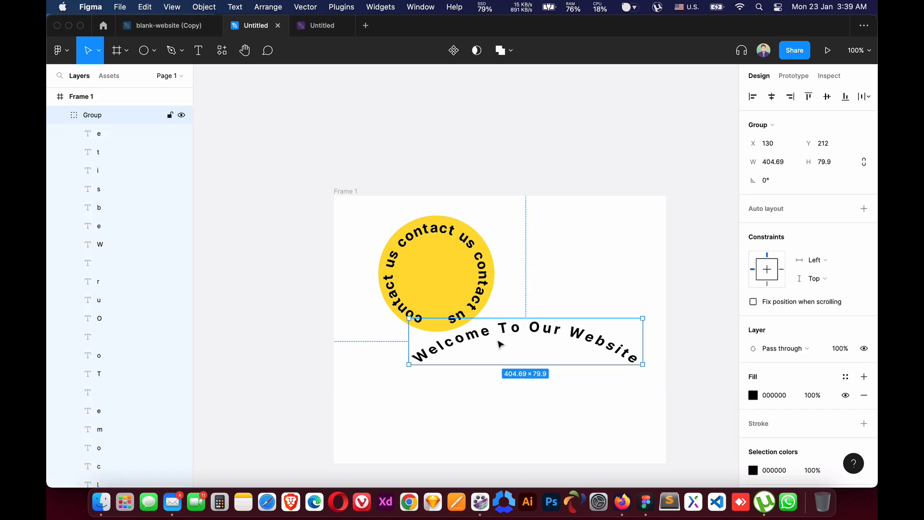
pyautogui.press('Delete')
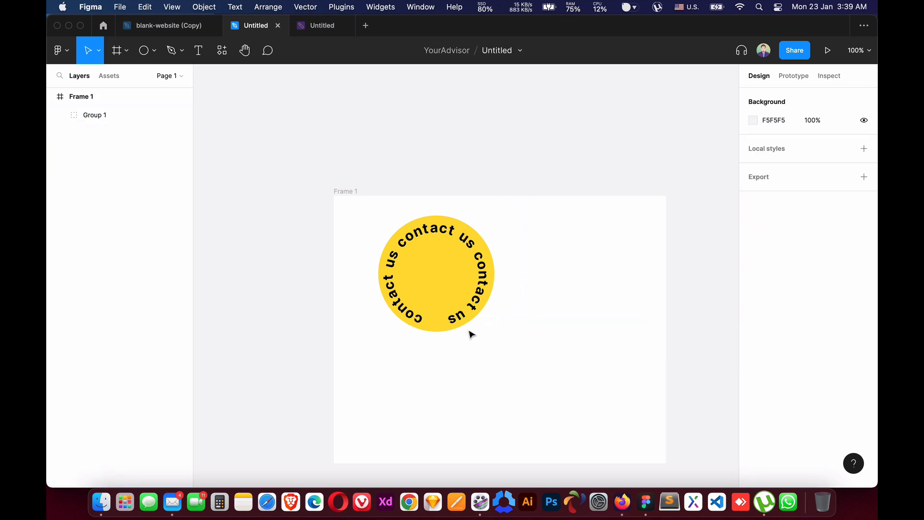
pyautogui.click(473, 315)
pyautogui.click(299, 332)
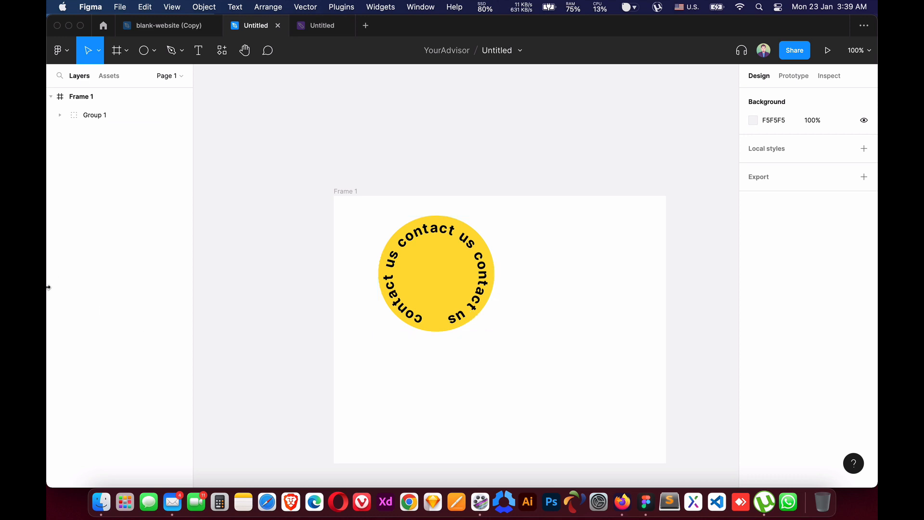